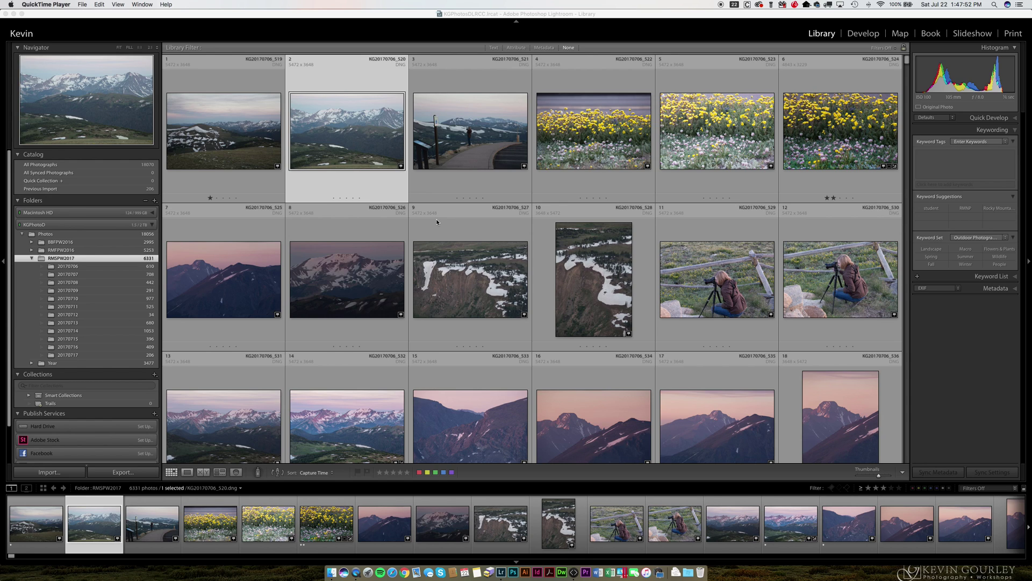
Step: Open KG20170706_520.dng in Loupe view and examine the hazy mountains and ridge at full screen and 1:1 zoom
click(351, 141)
double_click(350, 141)
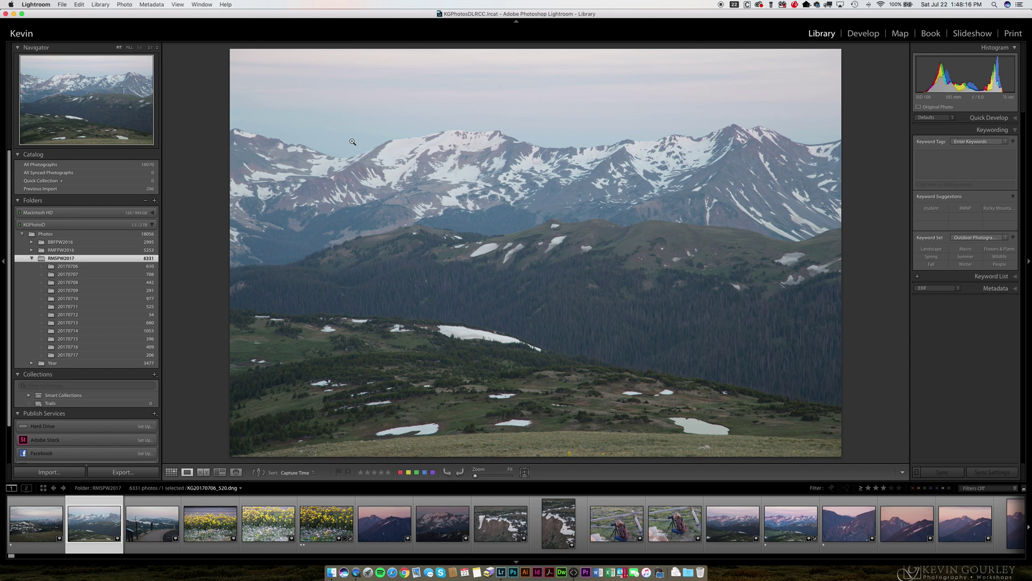
key(f)
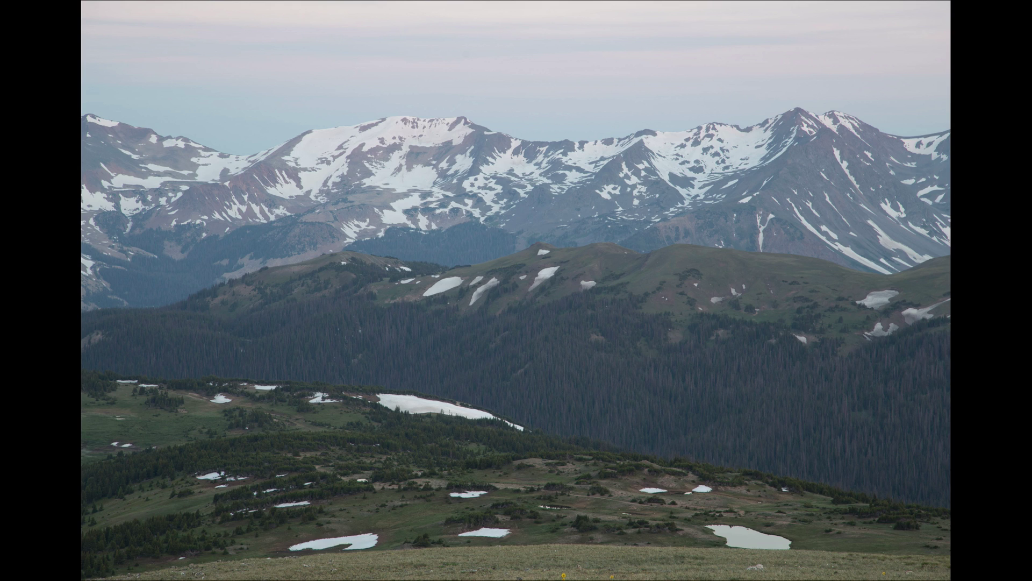
click(476, 282)
drag(475, 284, 562, 359)
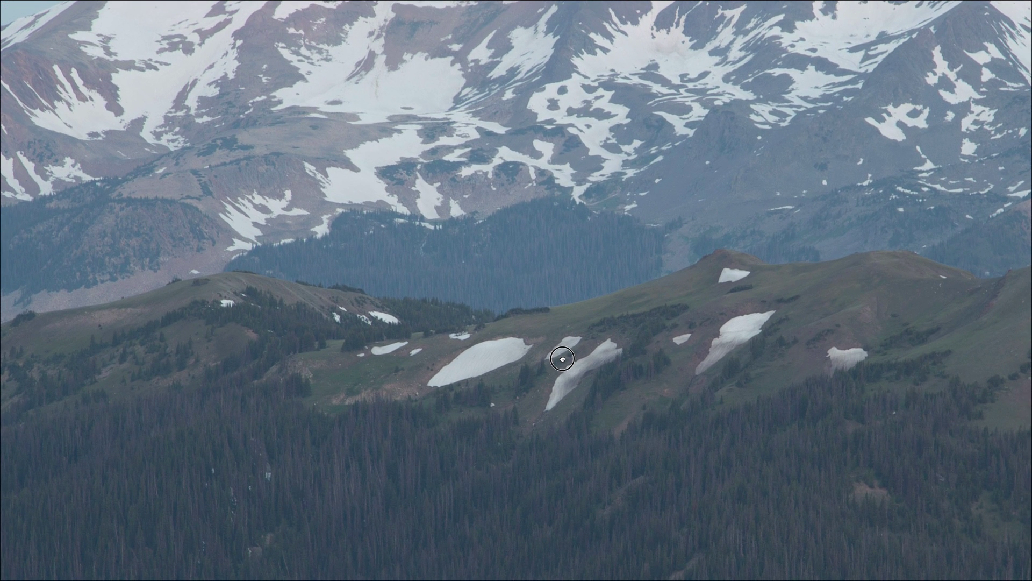
drag(552, 294, 566, 341)
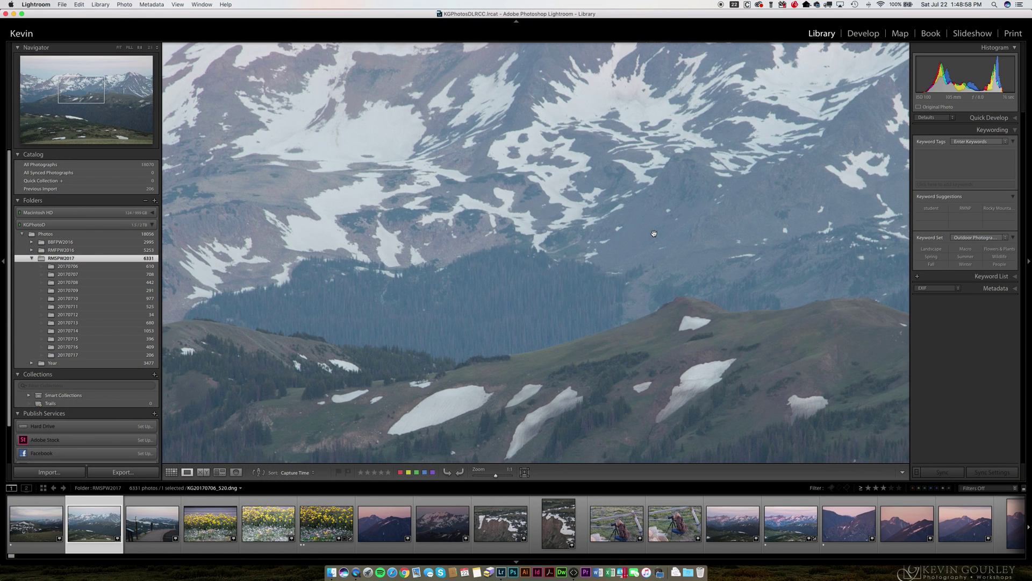
click(511, 231)
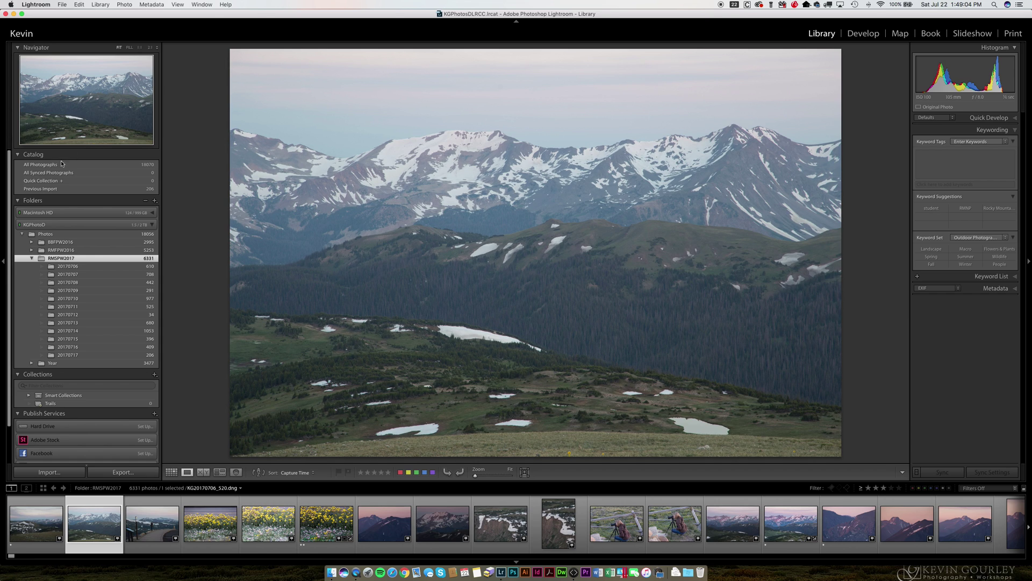
Step: Open the mountain photo in the Develop module and hide the left-hand panels in both modules
click(4, 264)
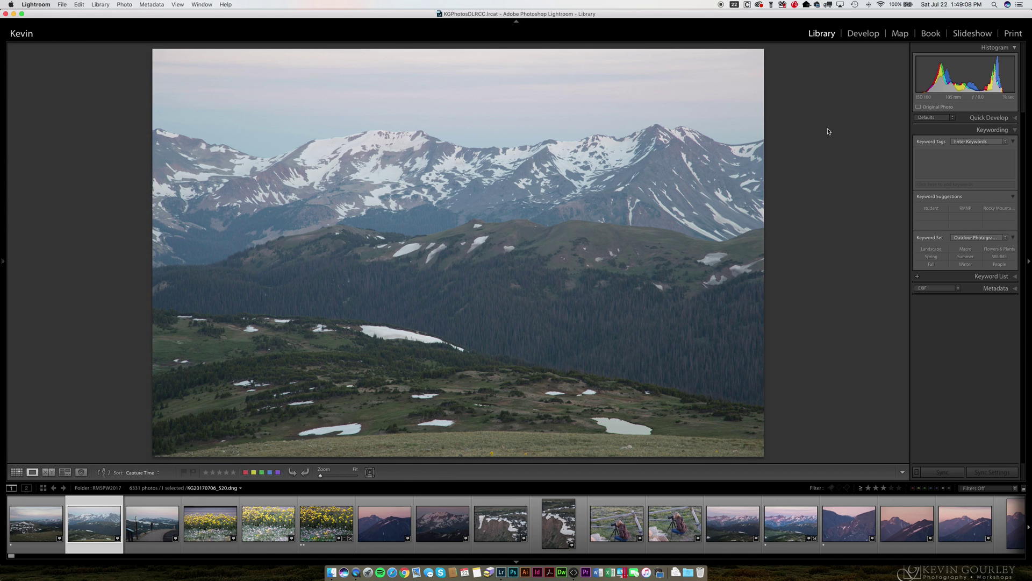
click(861, 33)
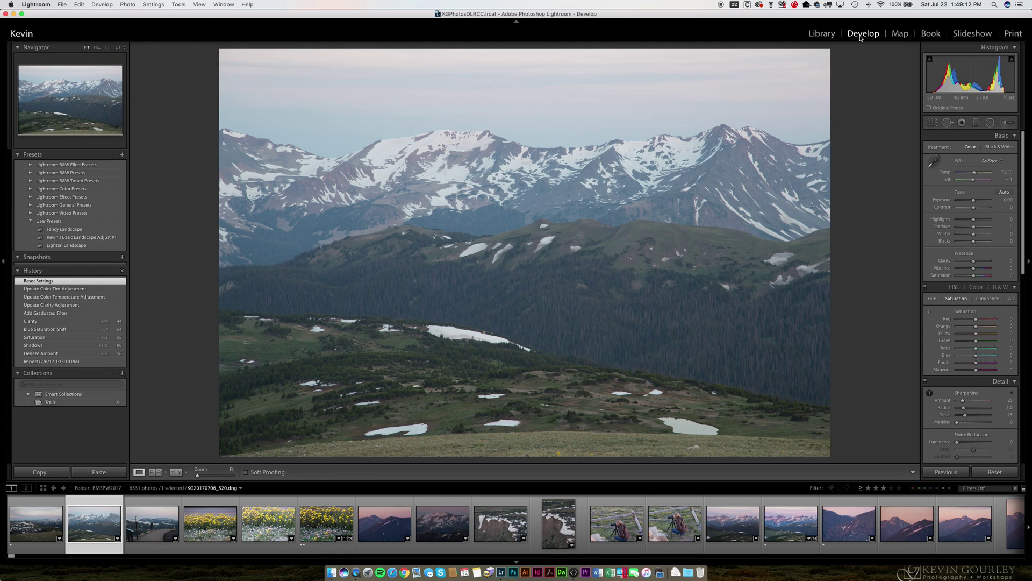
click(4, 262)
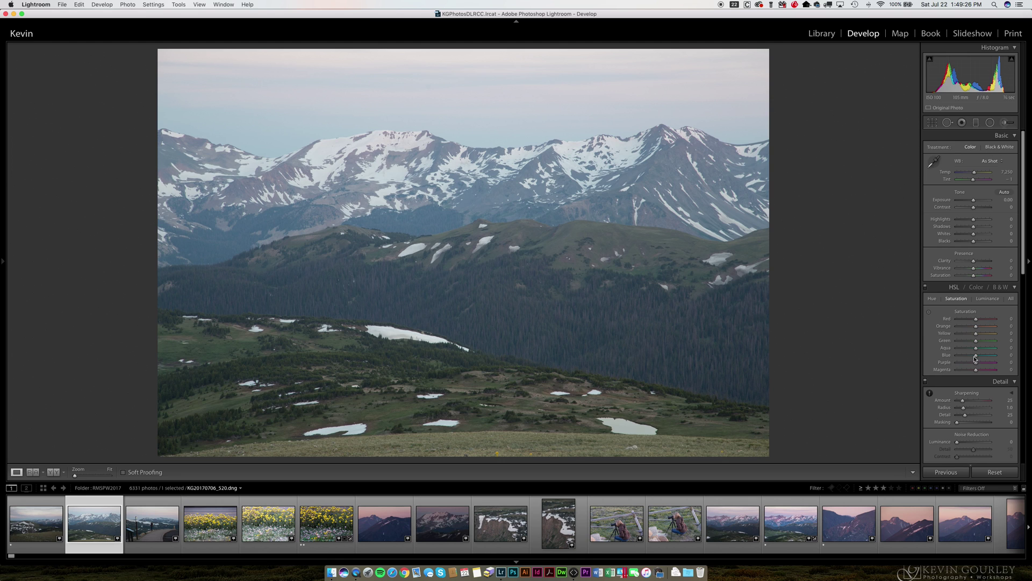
Step: Try strong positive and negative Dehaze amounts on the mountain photo, and set Dehaze to +60
scroll(974, 358, down, 8)
scroll(974, 358, down, 10)
scroll(973, 357, down, 2)
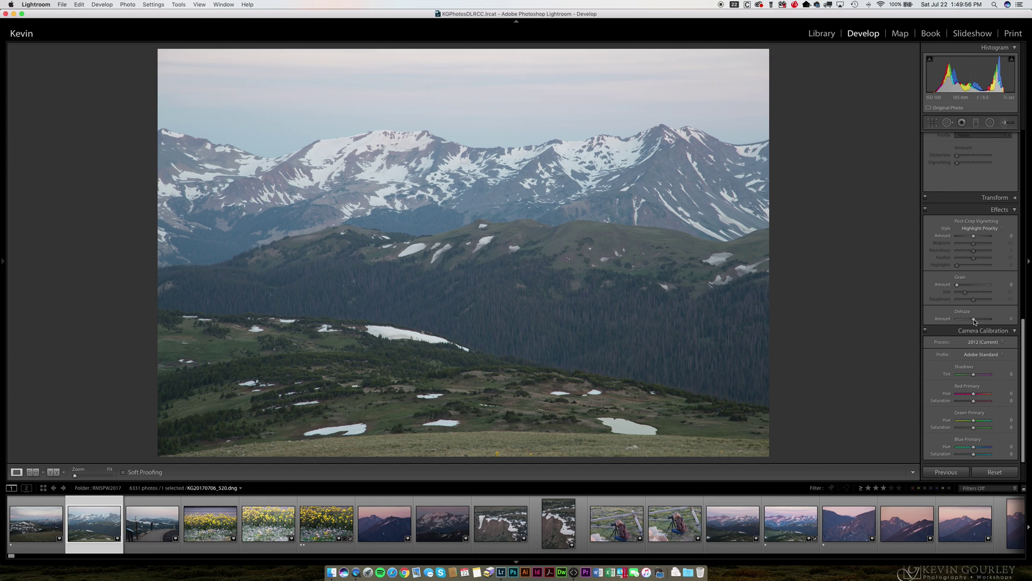
click(974, 321)
drag(975, 320, 1028, 320)
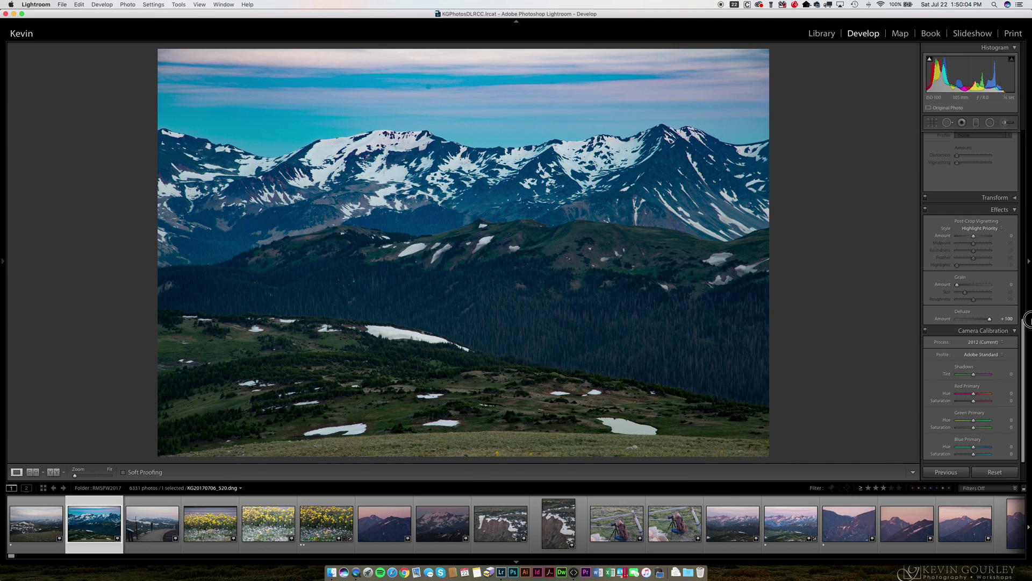
drag(1028, 320, 962, 322)
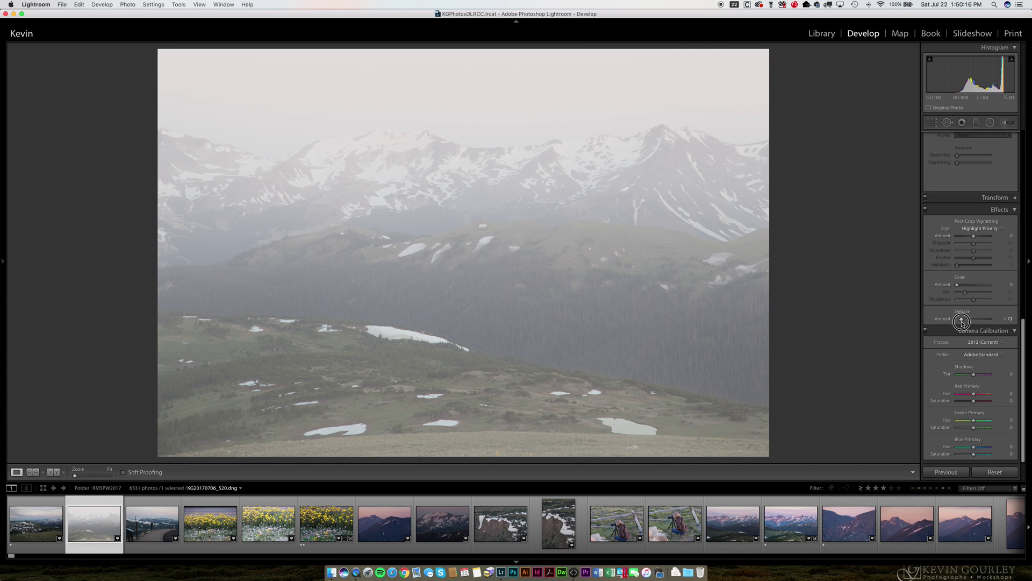
drag(962, 323, 983, 321)
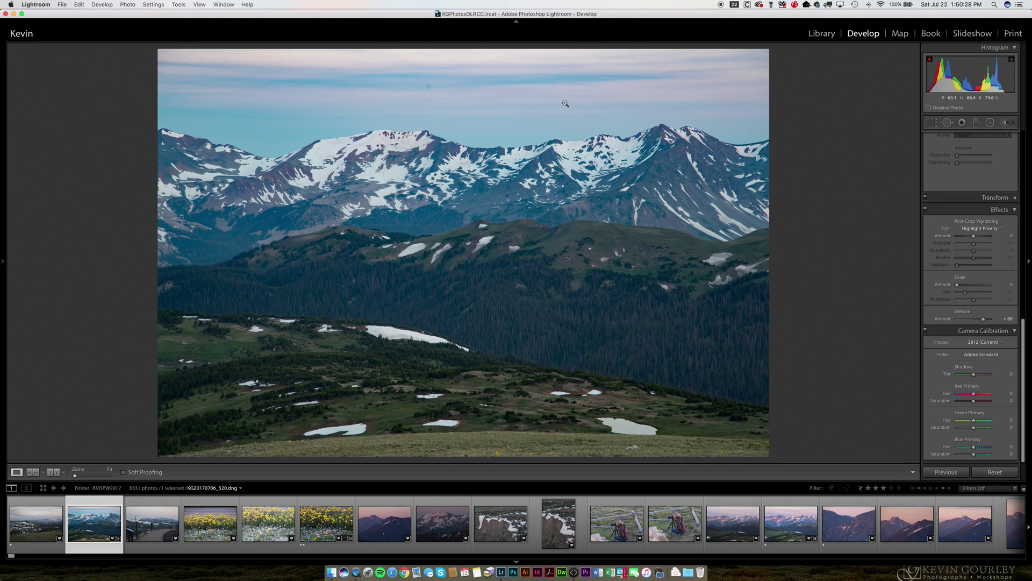
Step: Remove the two dust spots in the sky with the Spot Removal tool in Heal mode at size 75
click(434, 94)
drag(434, 94, 444, 159)
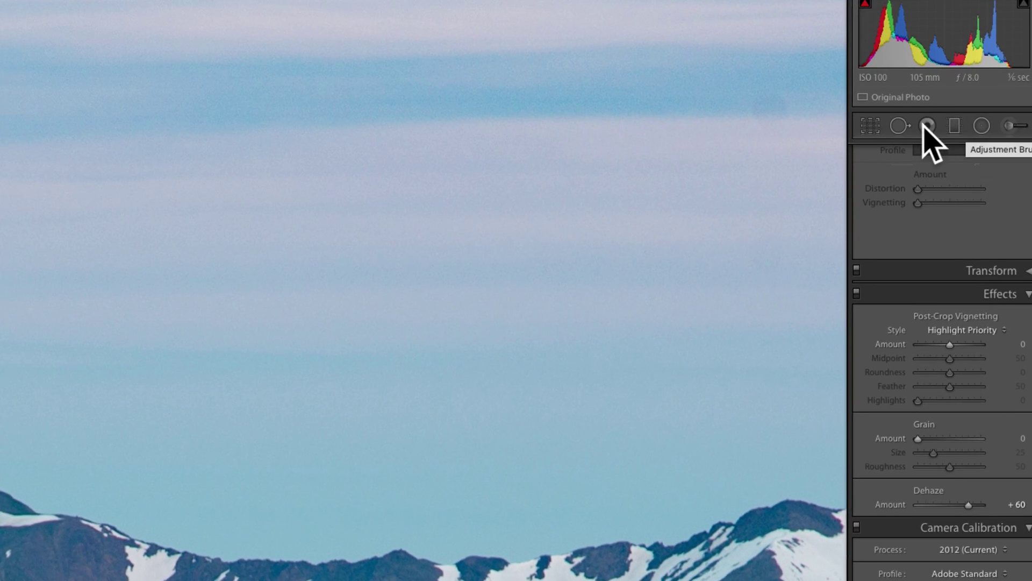
click(899, 127)
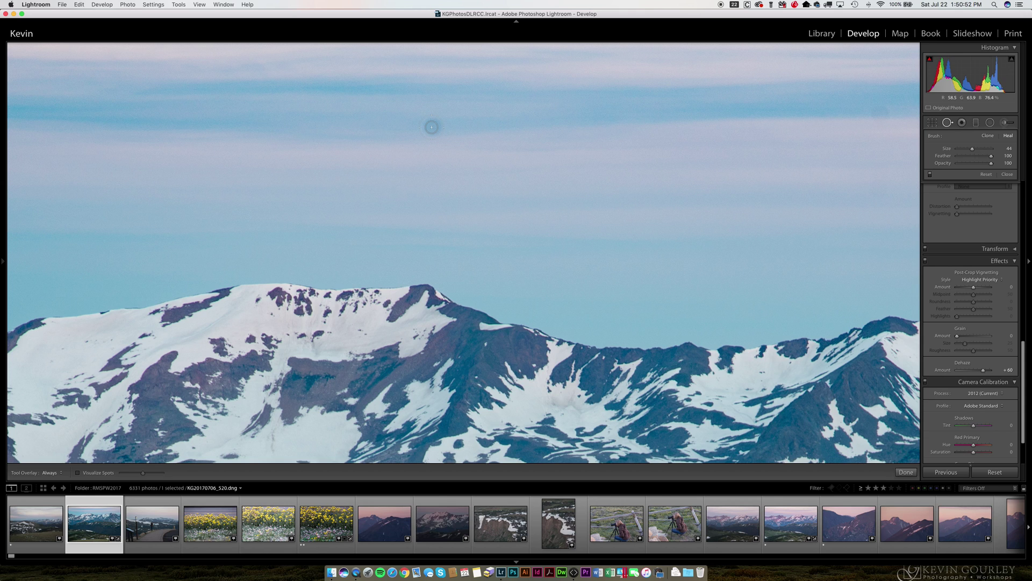
scroll(431, 127, up, 6)
click(433, 127)
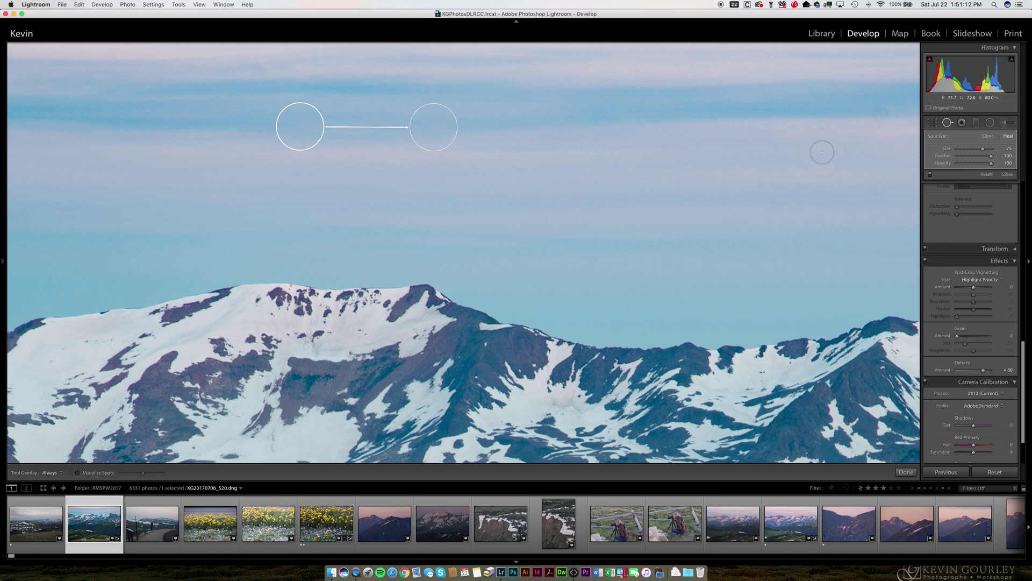
click(881, 112)
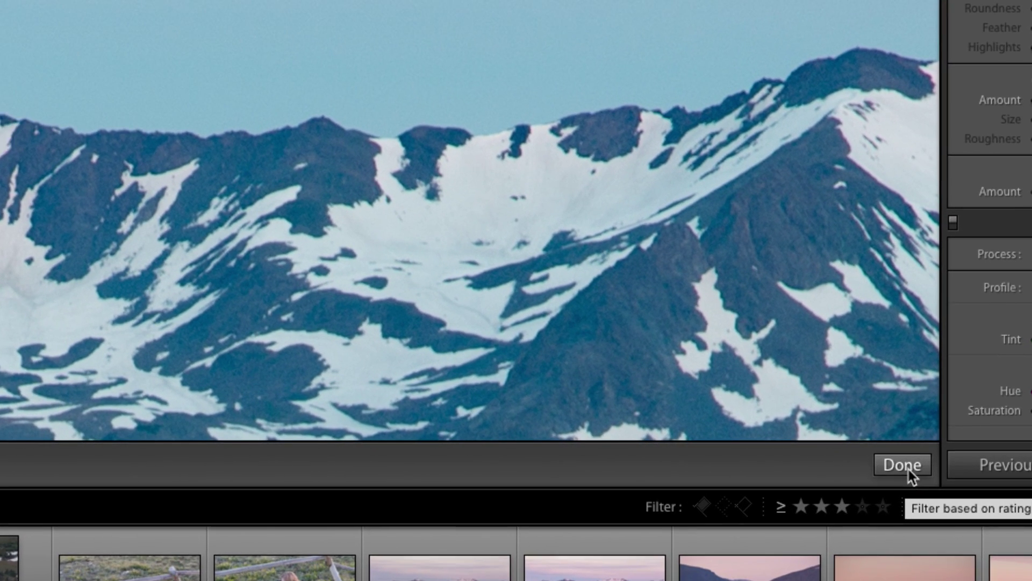
click(903, 466)
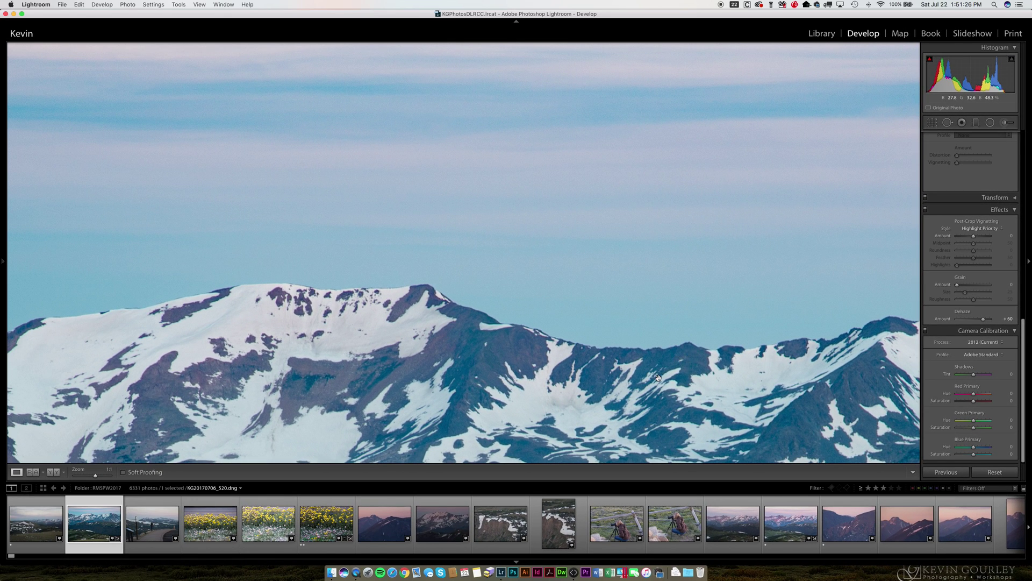
Step: Compare the whole photo before and after the dehaze and spot edits
click(474, 265)
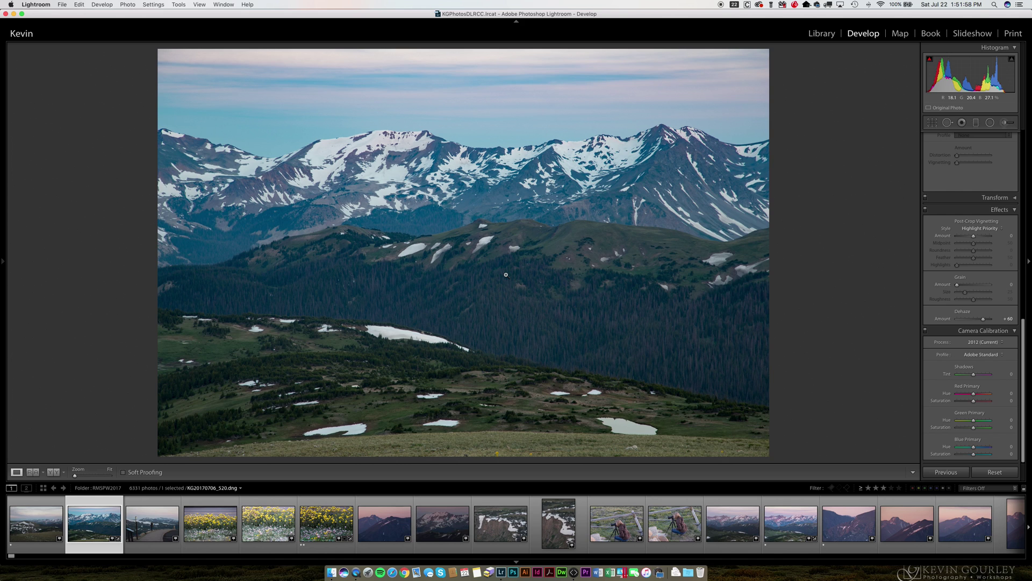
key(backslash)
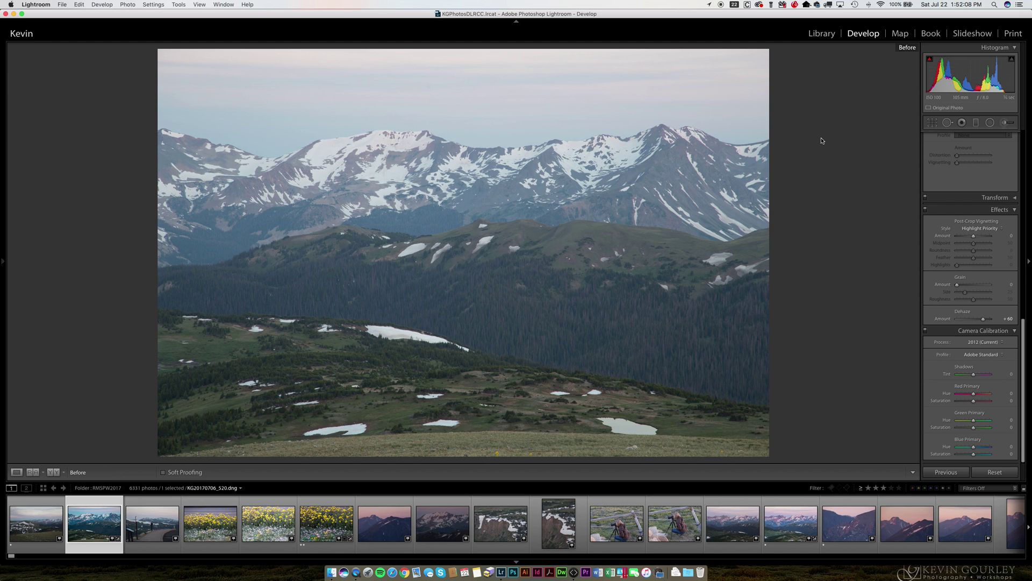
key(backslash)
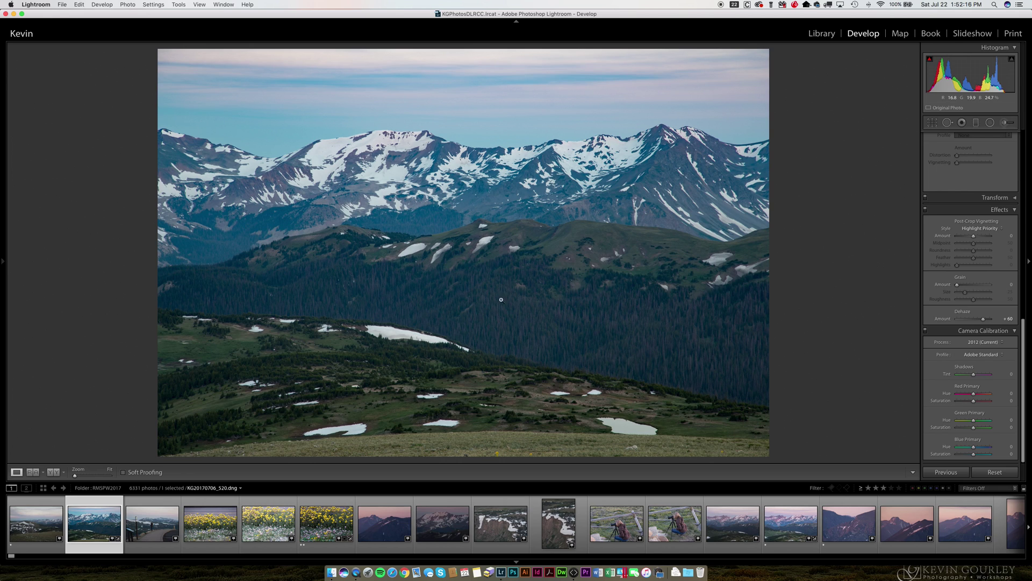
Step: Brighten the dark forest and foreground by setting Shadows to +93
scroll(973, 234, up, 10)
scroll(973, 234, up, 3)
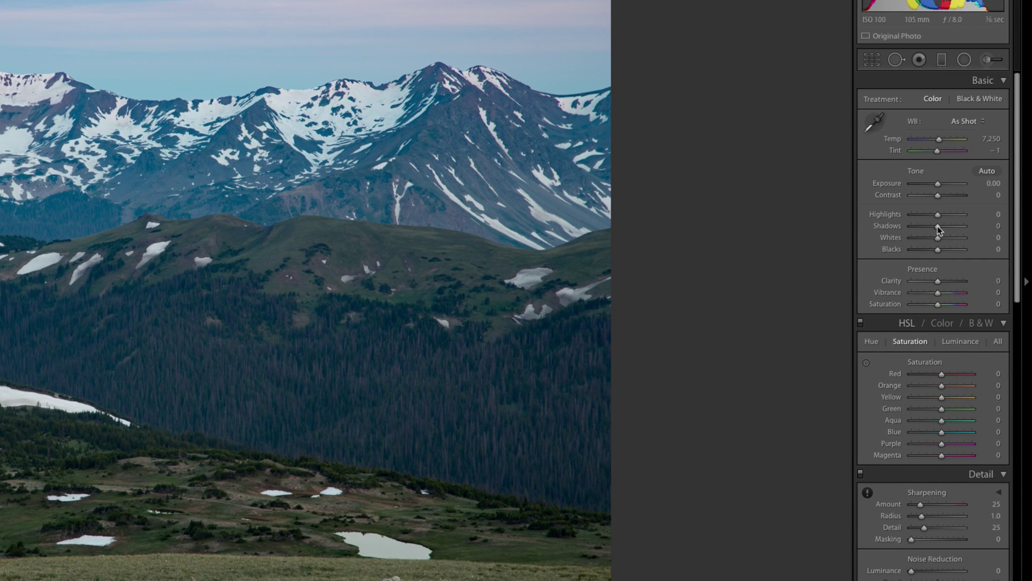
drag(938, 226, 958, 226)
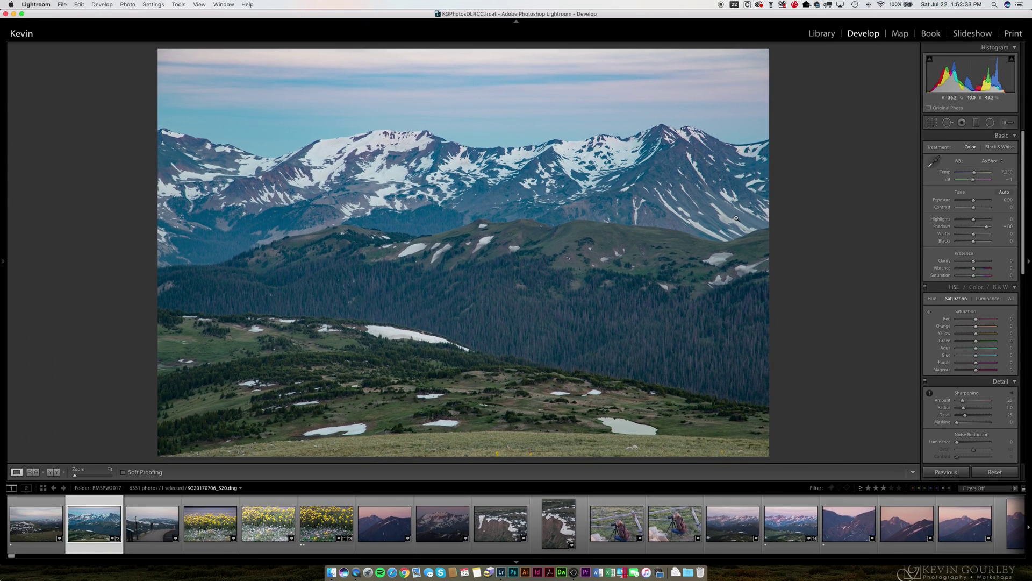
click(986, 227)
drag(986, 228, 990, 229)
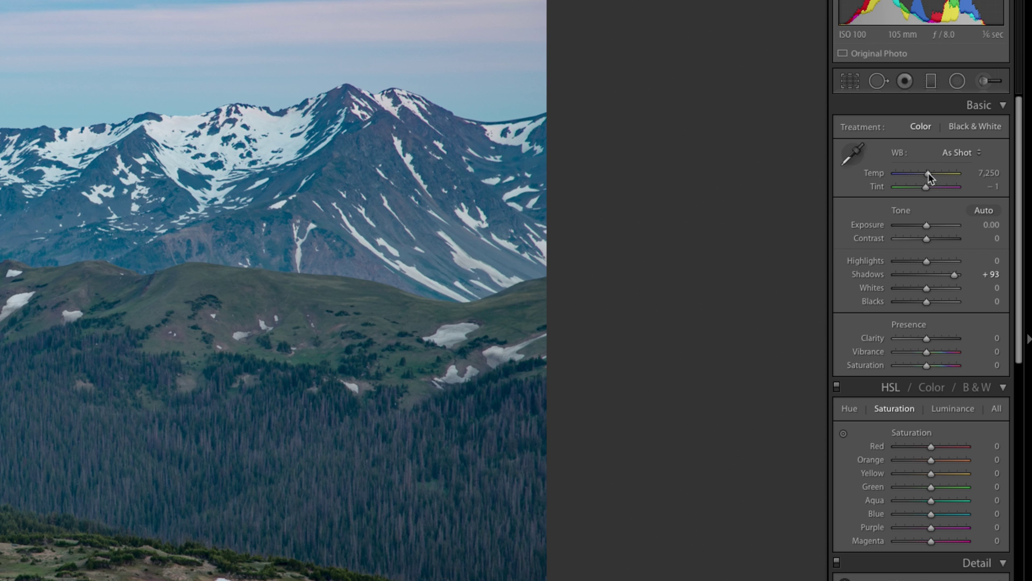
Step: Try the coolest and warmest white balance temperatures, and set Temp to 10,116
drag(929, 173, 972, 175)
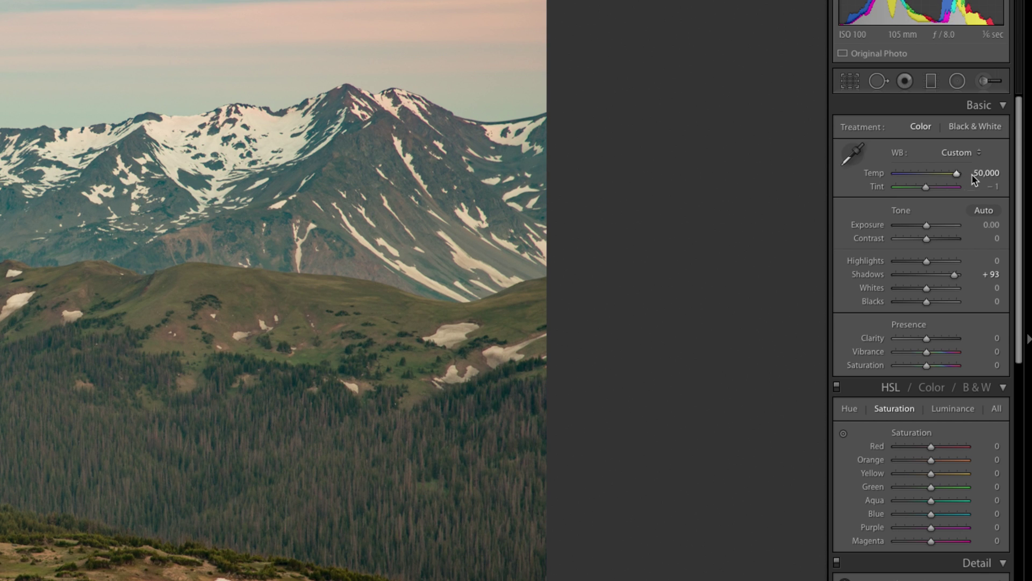
drag(972, 173, 824, 161)
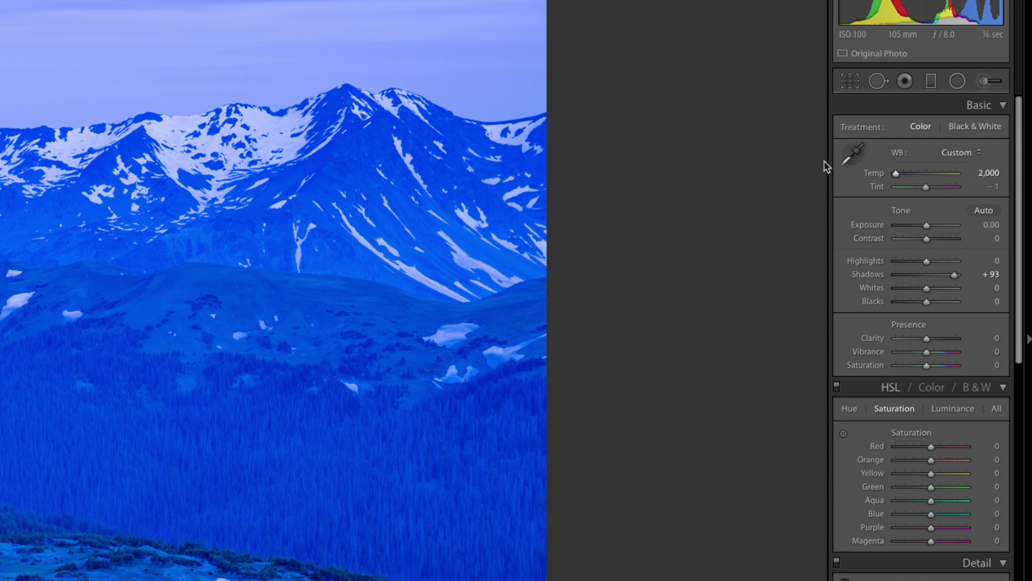
drag(898, 173, 934, 175)
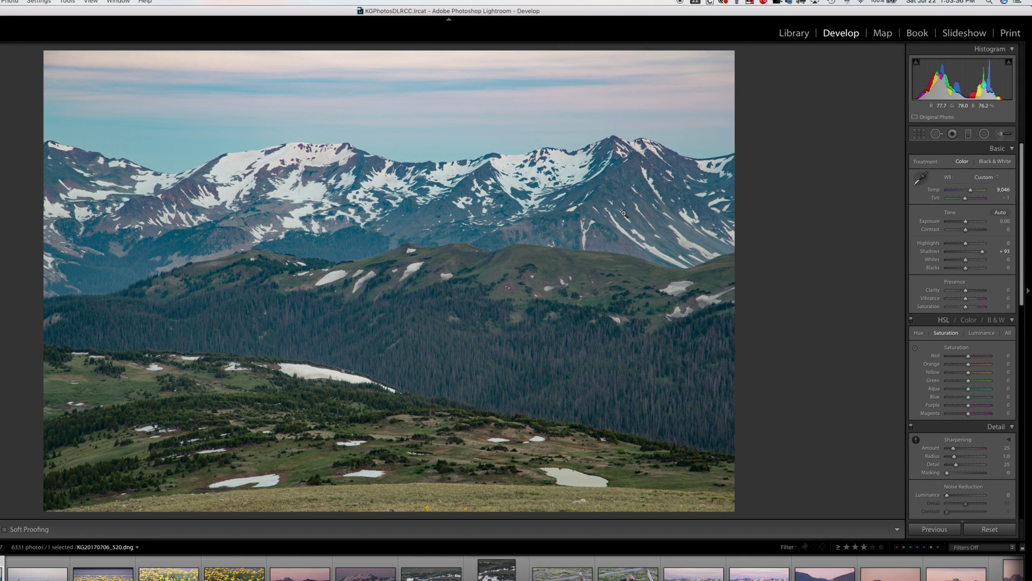
drag(970, 190, 973, 191)
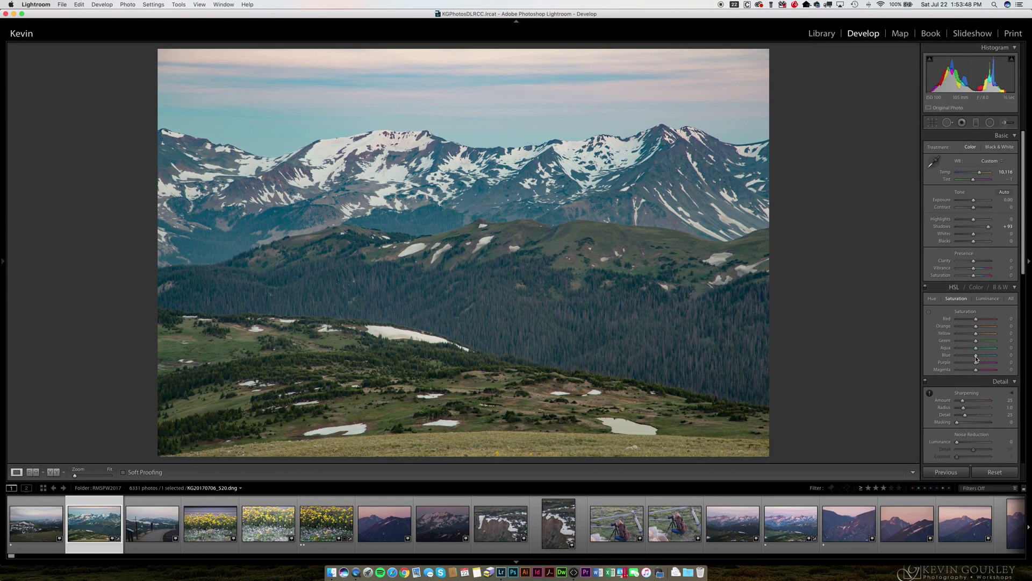
Step: Reduce the blue saturation to −24 and raise the overall Saturation to +48
drag(976, 358, 972, 358)
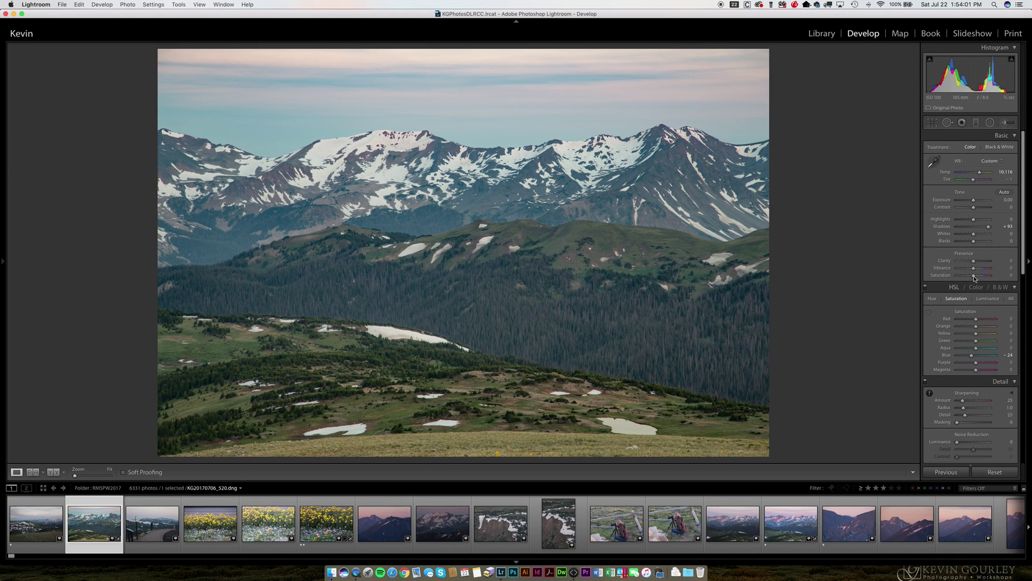
drag(975, 278, 982, 278)
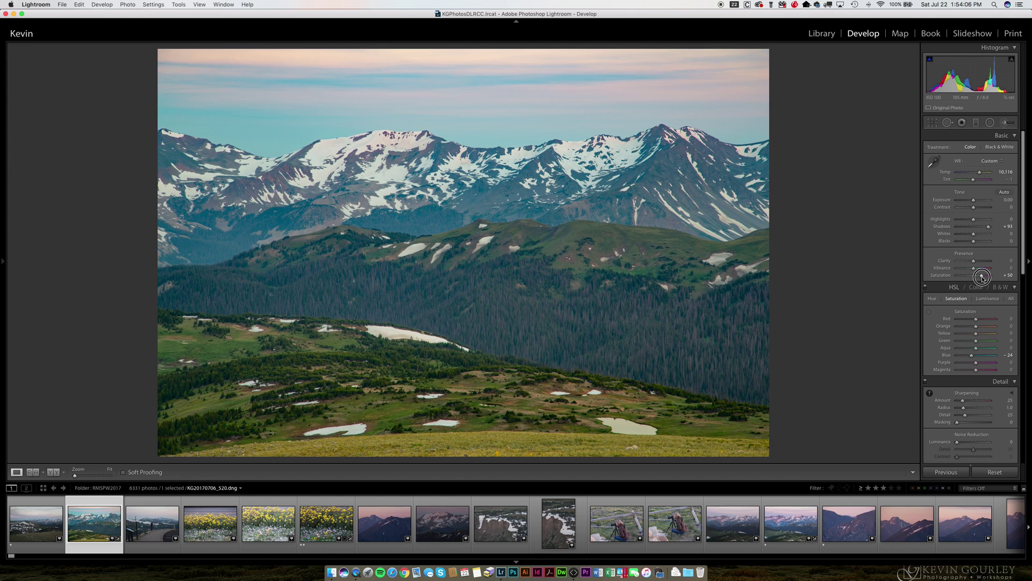
drag(983, 278, 982, 278)
Step: Warm the white balance to a Temp of 13,881 and lower the blue saturation to −49
drag(980, 174, 984, 173)
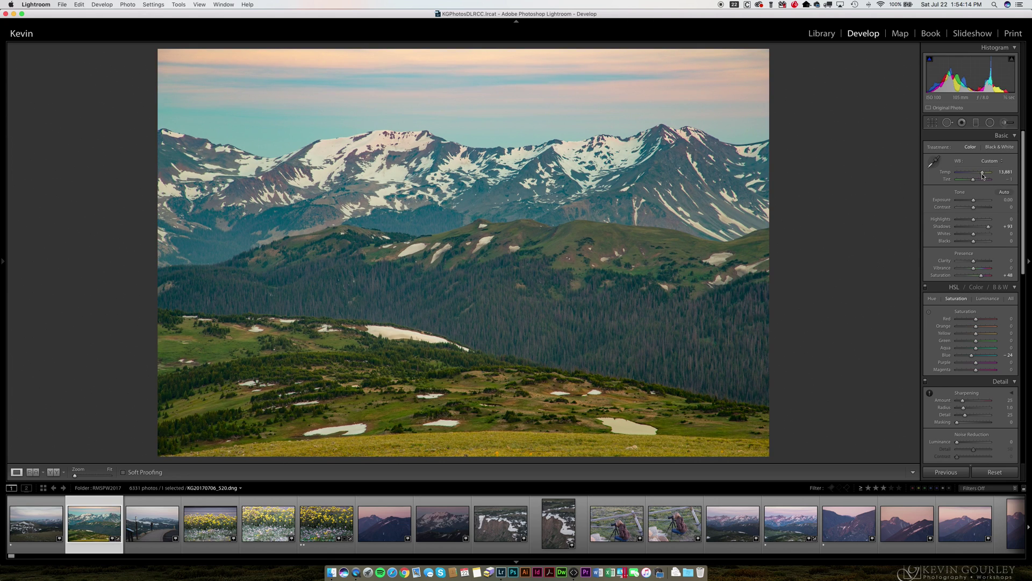
drag(971, 358, 966, 359)
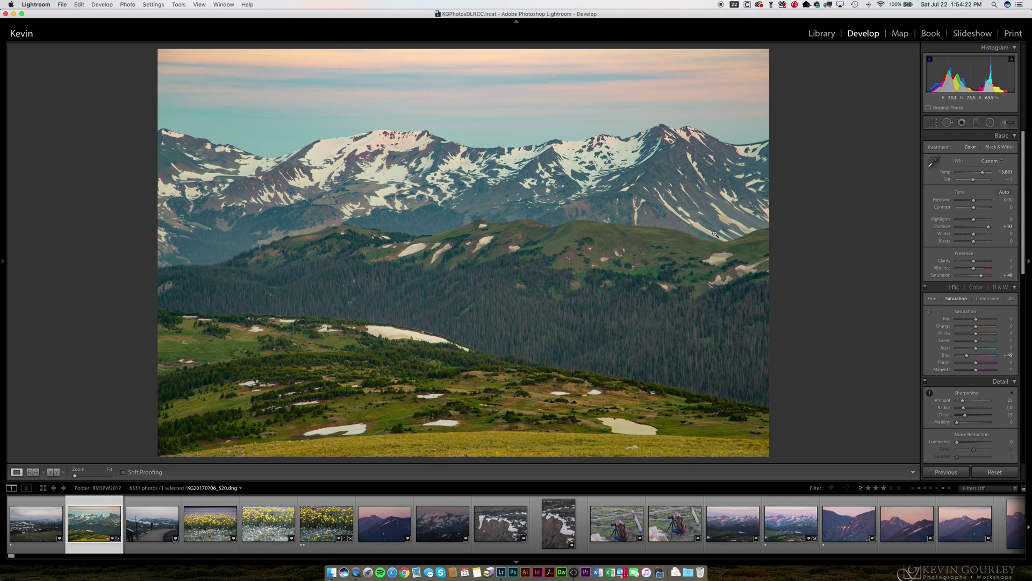
Step: Compare the photo before and after all the tone and colour adjustments
key(backslash)
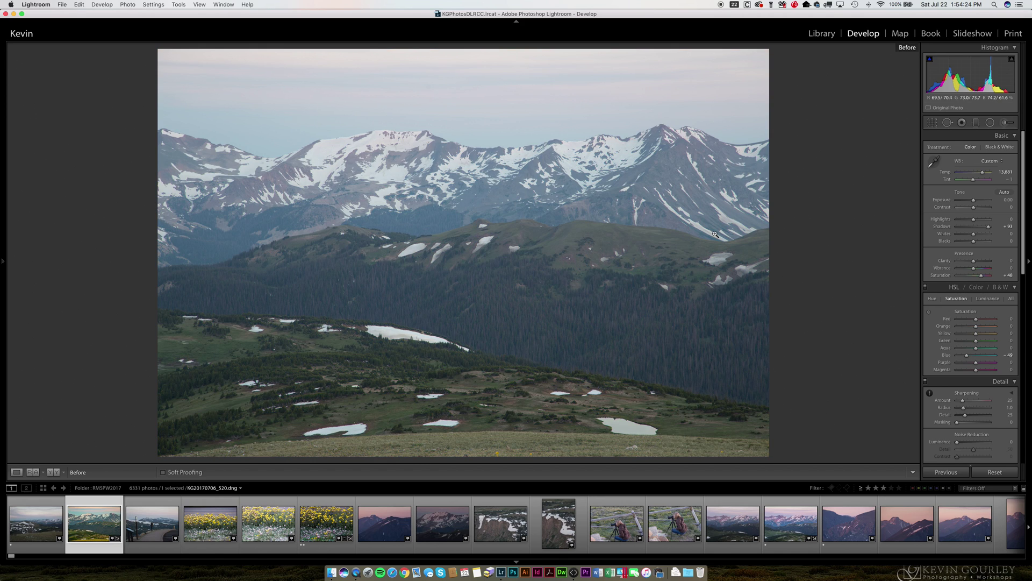
key(backslash)
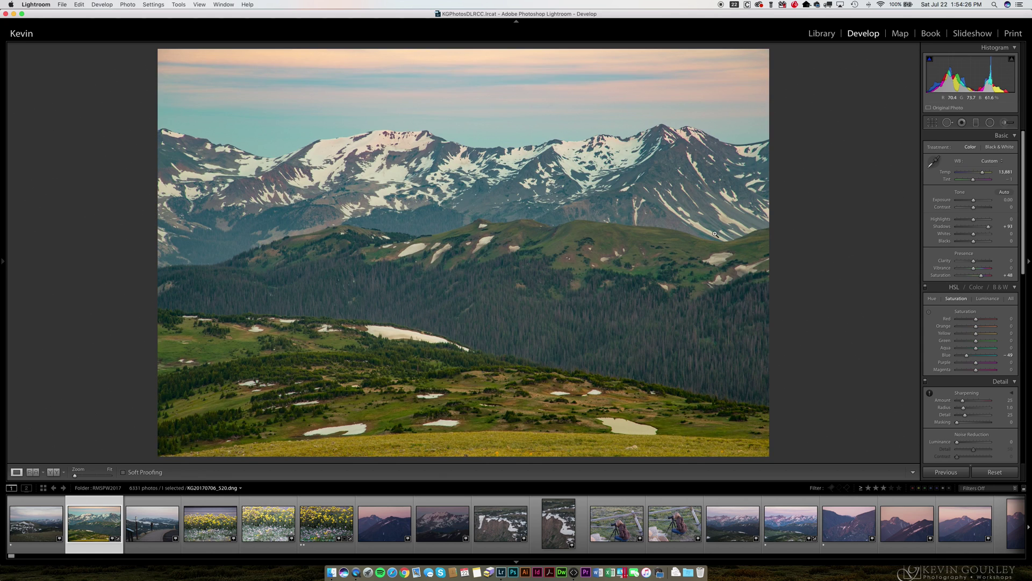
key(backslash)
key(backslash)
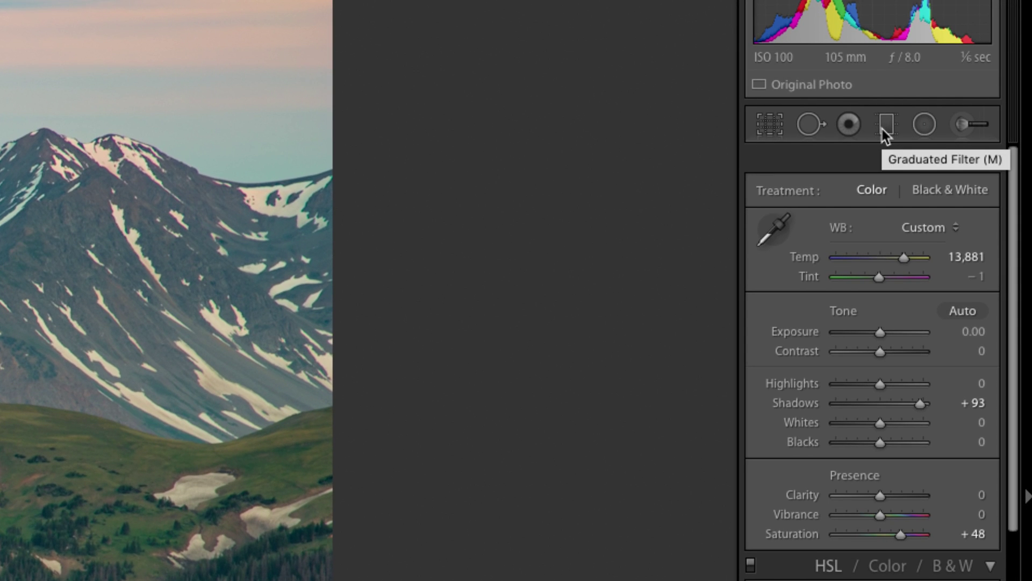
Step: Reset the graduated filter's effect settings, then apply a gradient from the sky down to the forested valley with Clarity 61 and Saturation 34
click(884, 131)
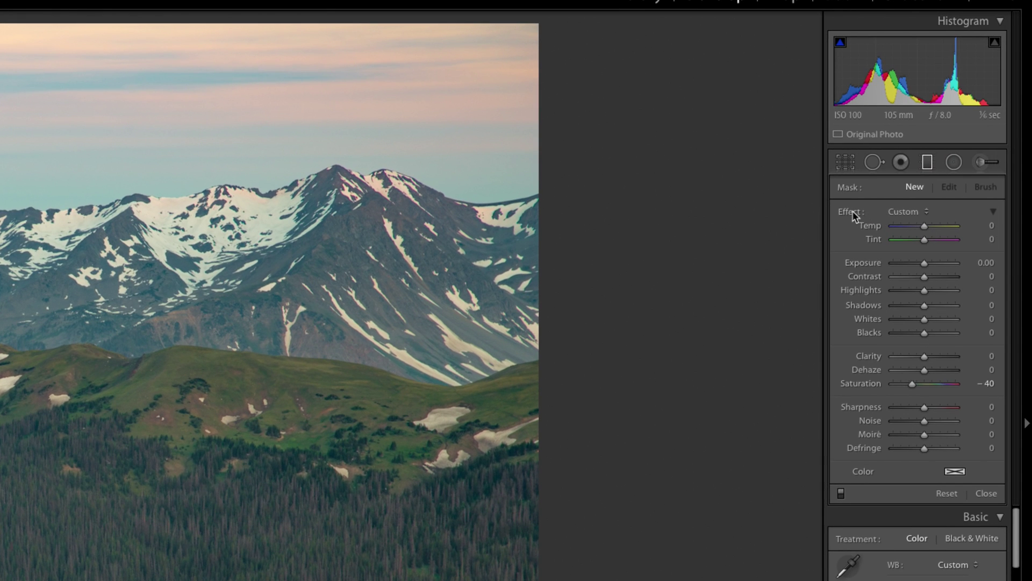
double_click(855, 215)
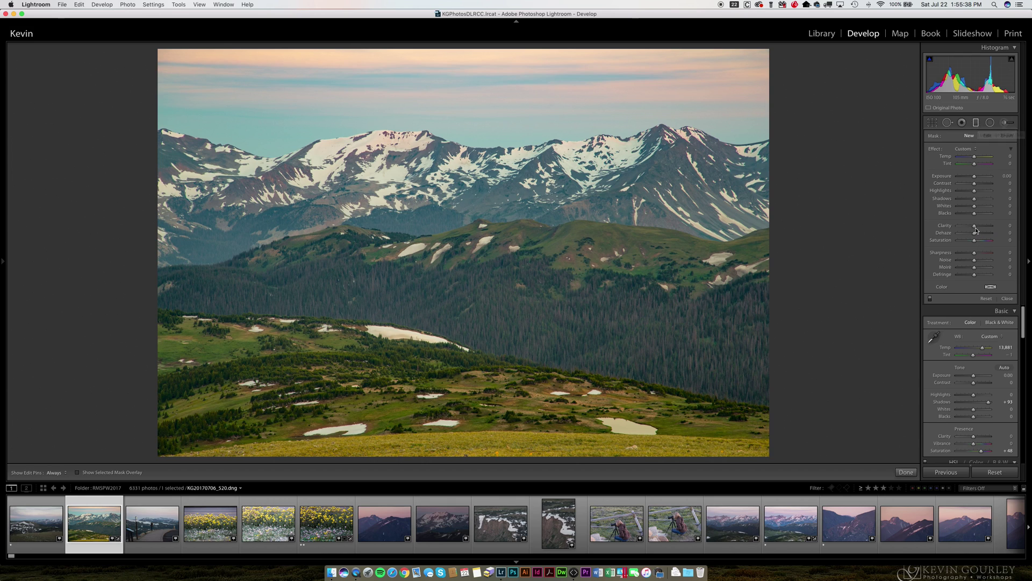
mouse_move(975, 225)
mouse_down()
mouse_move(980, 242)
mouse_move(987, 227)
mouse_up()
drag(444, 46, 452, 293)
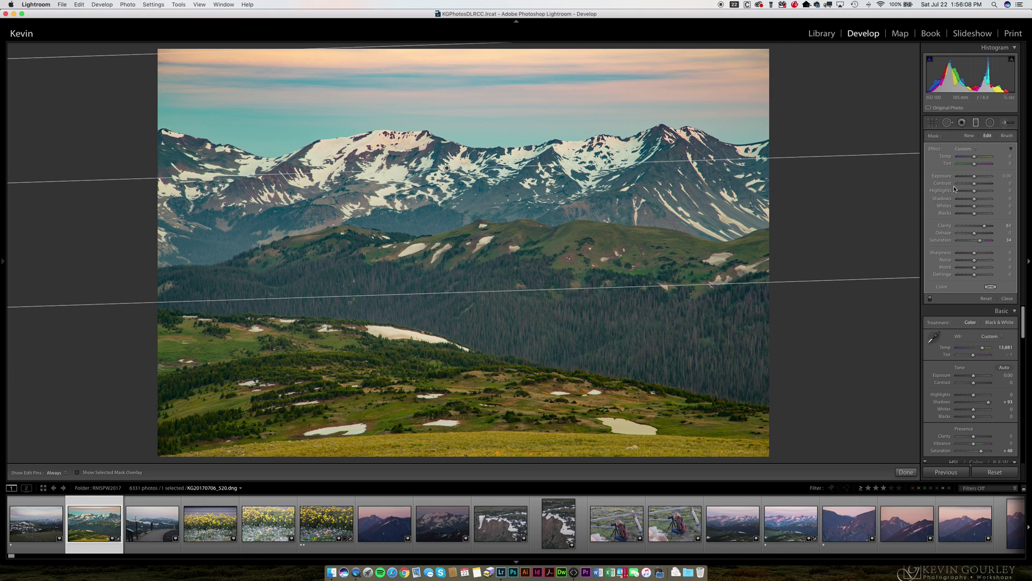
Step: Raise the graduated filter's Clarity to 66, add a little Dehaze, slightly lower its Saturation, and finish the filter
mouse_move(987, 228)
mouse_down()
mouse_move(940, 232)
mouse_move(985, 232)
mouse_up()
click(977, 236)
mouse_move(977, 235)
mouse_down()
mouse_move(996, 236)
mouse_move(978, 238)
mouse_up()
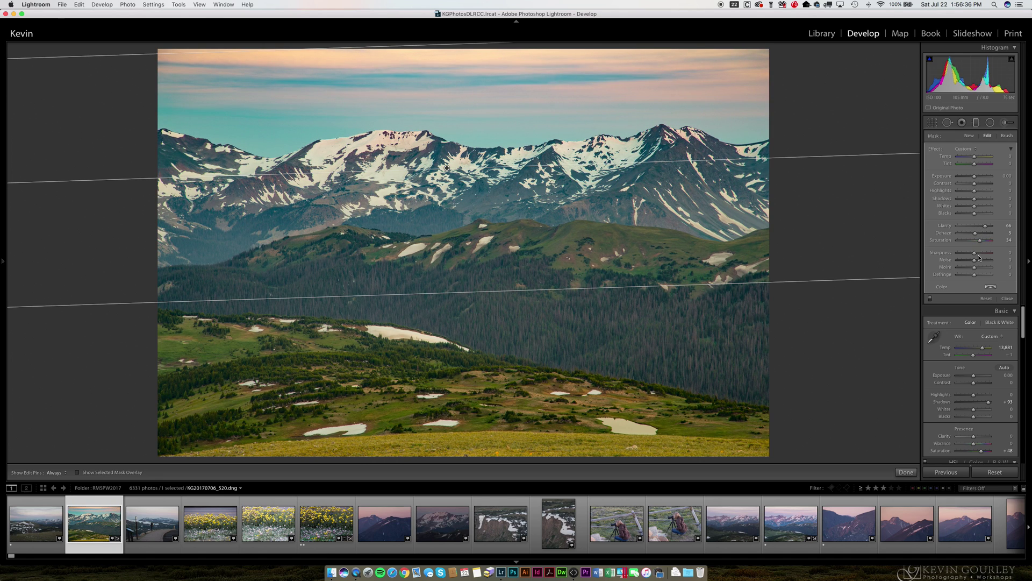
mouse_move(979, 242)
mouse_down()
mouse_move(993, 242)
mouse_move(977, 242)
mouse_up()
click(906, 472)
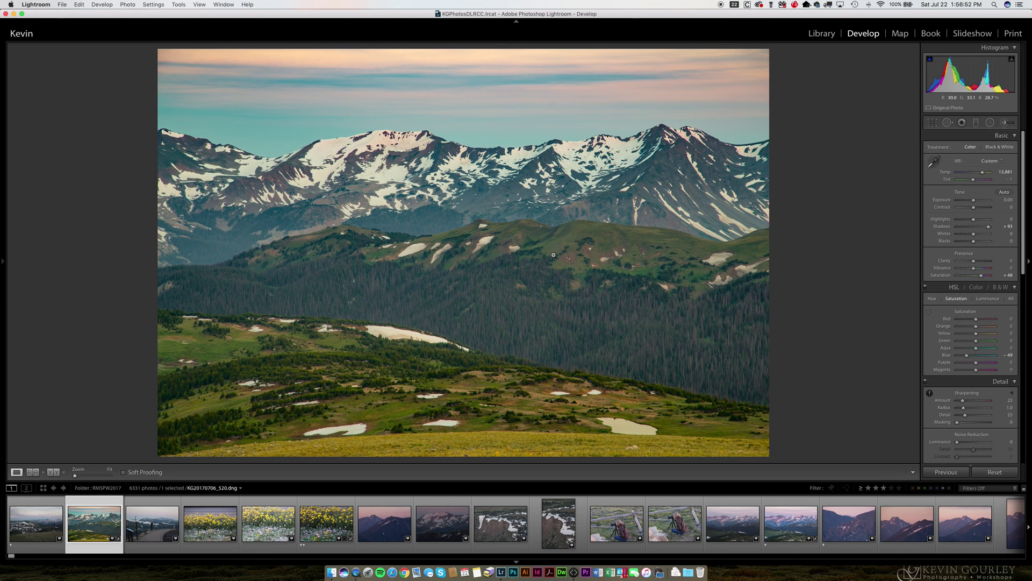
Step: Compare the original photo with the finished edit, including the graduated filter, switching between before and after several times
key(backslash)
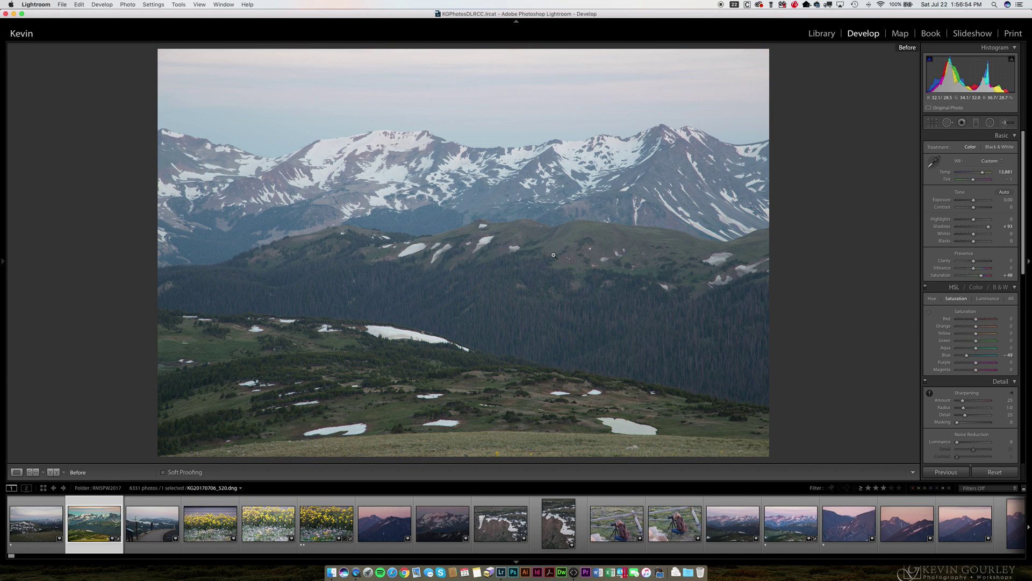
key(backslash)
key(backslash)
key(backslash)
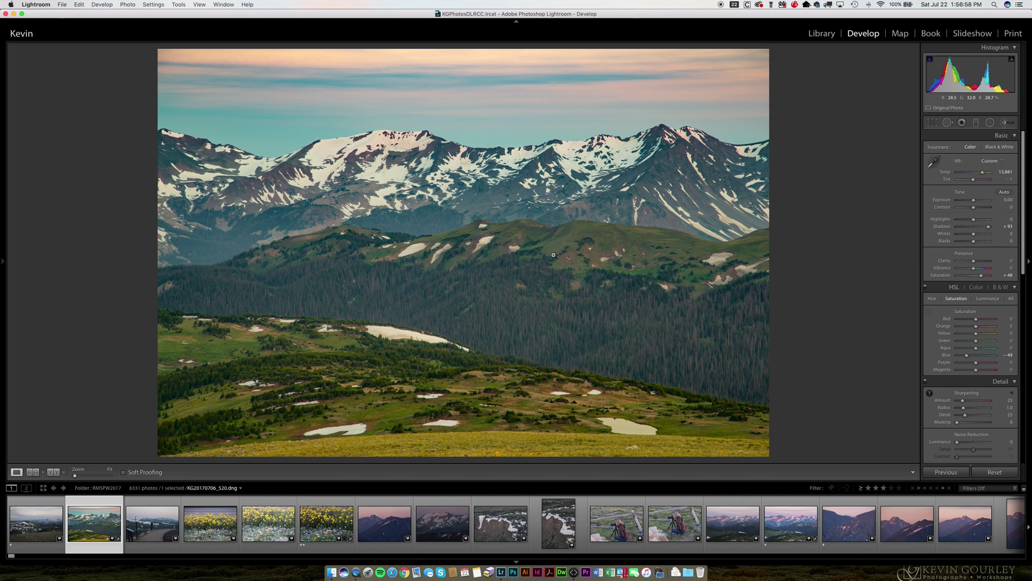
key(backslash)
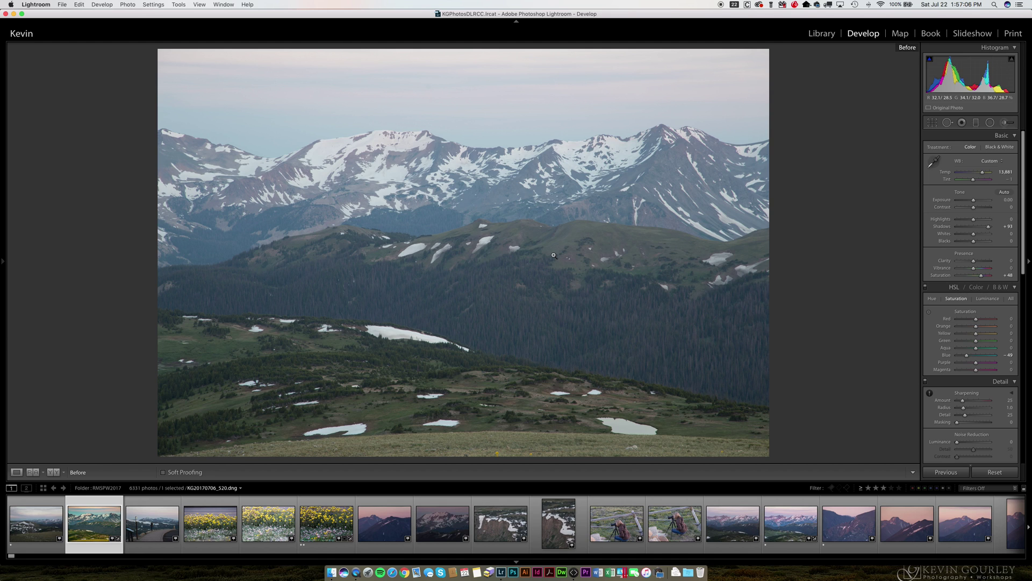
key(backslash)
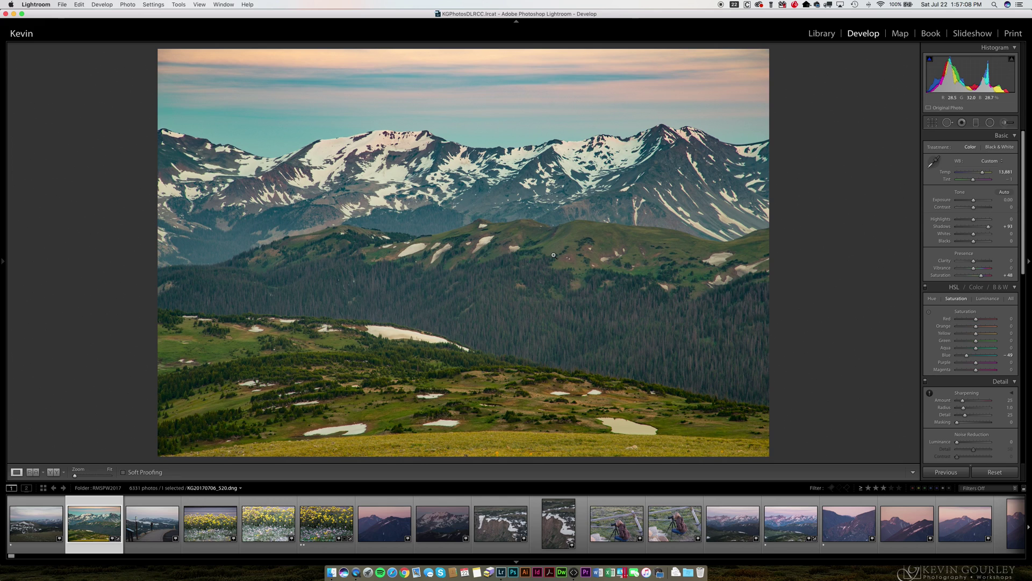